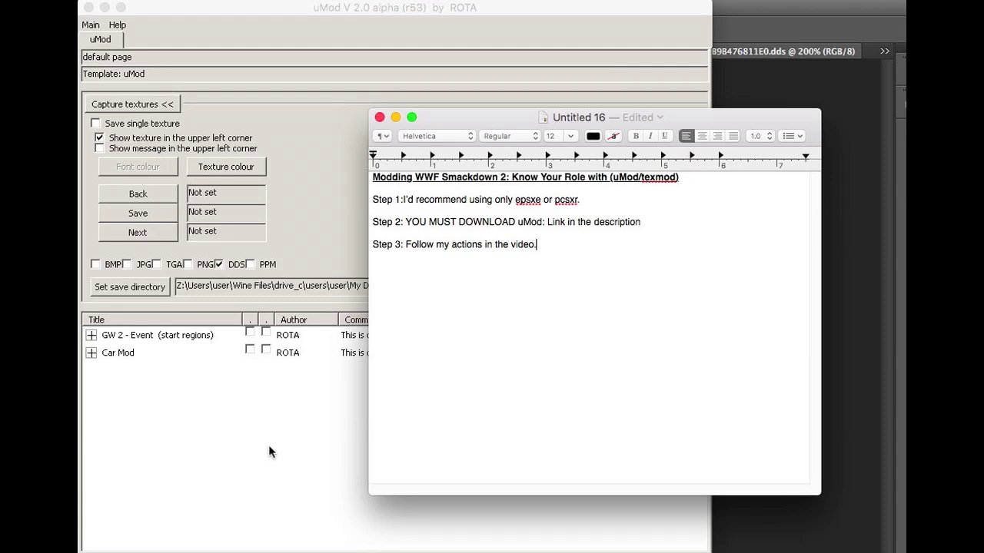
- Start C:\users\user\Desktop\pcsxr\pcsxr.exe as the game through uMod
click(268, 446)
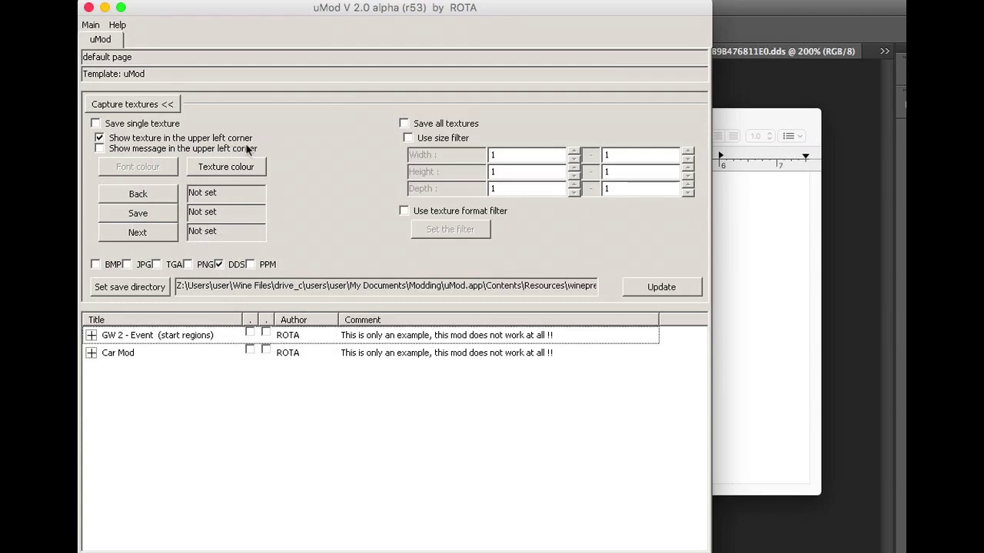
click(90, 25)
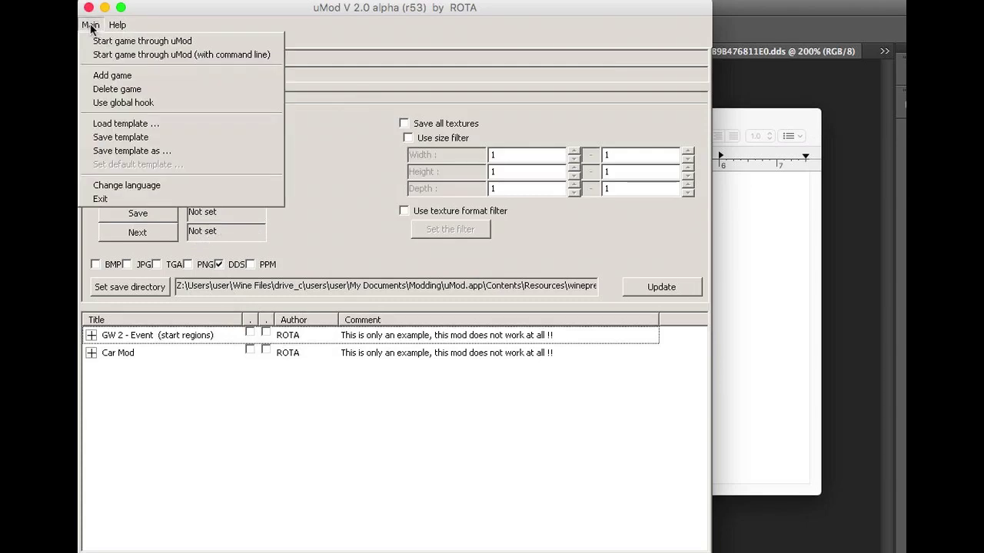
click(124, 76)
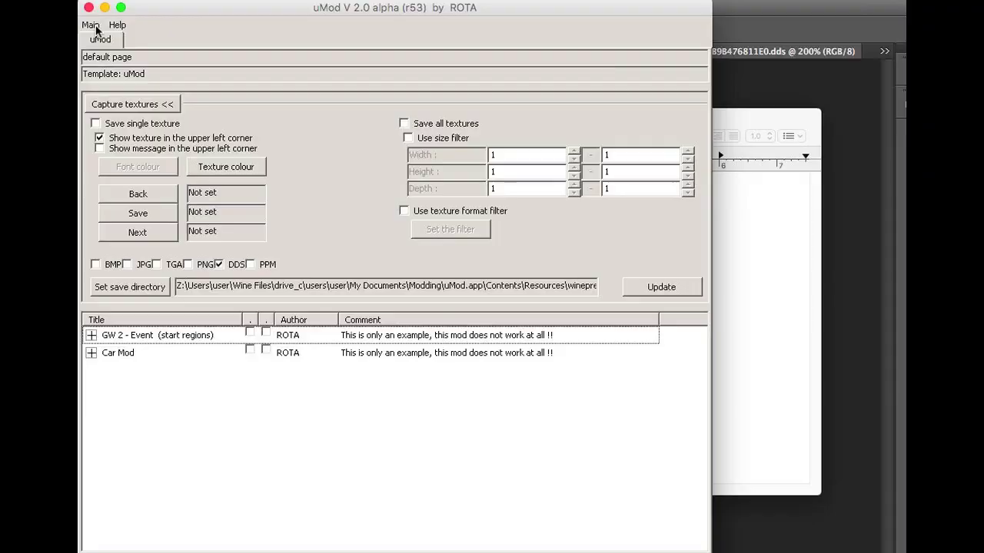
click(90, 25)
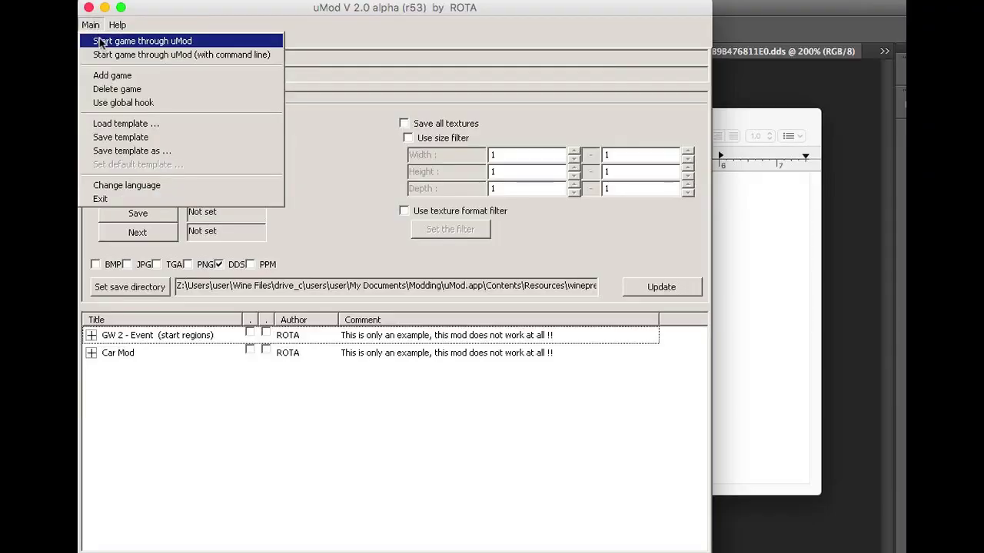
click(100, 42)
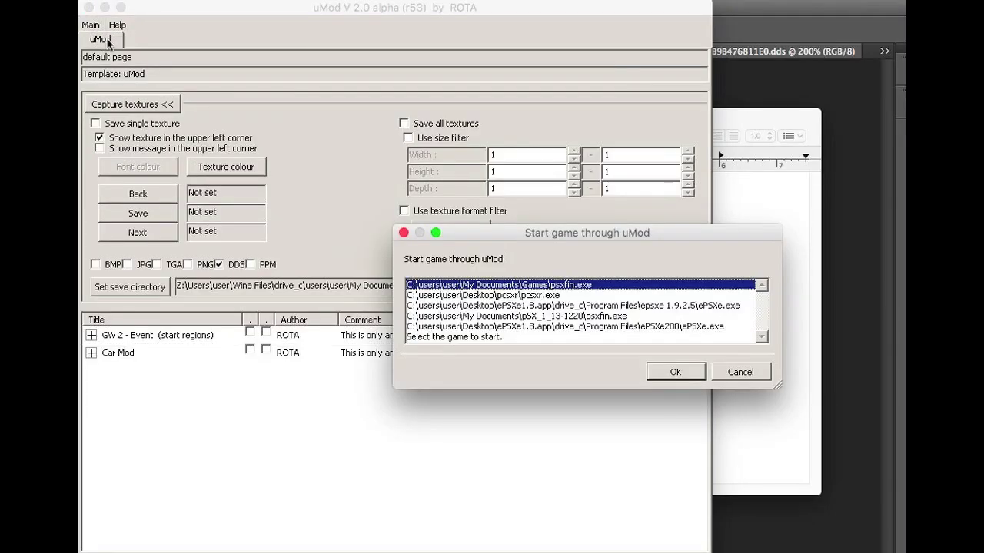
click(557, 297)
key(Down)
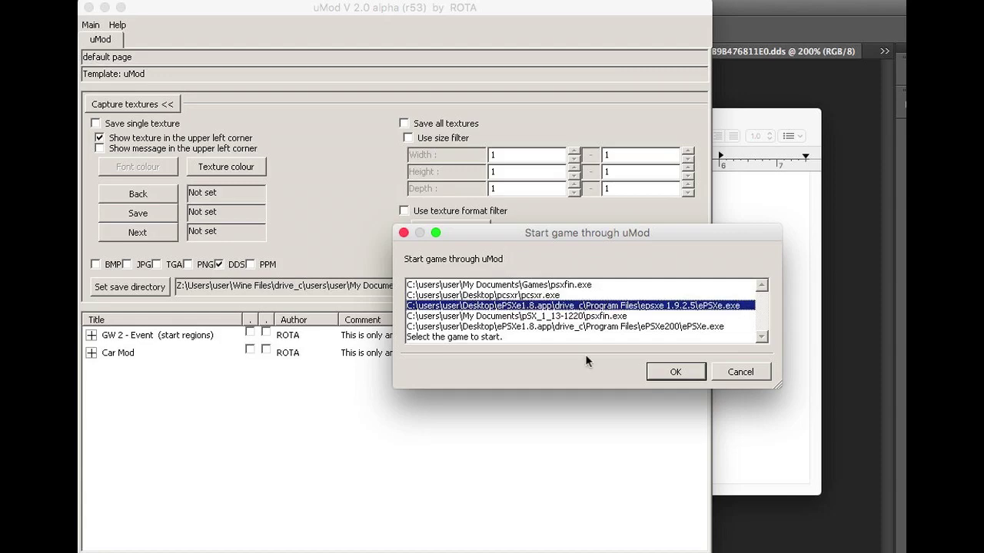
key(Down)
key(Up)
key(Up)
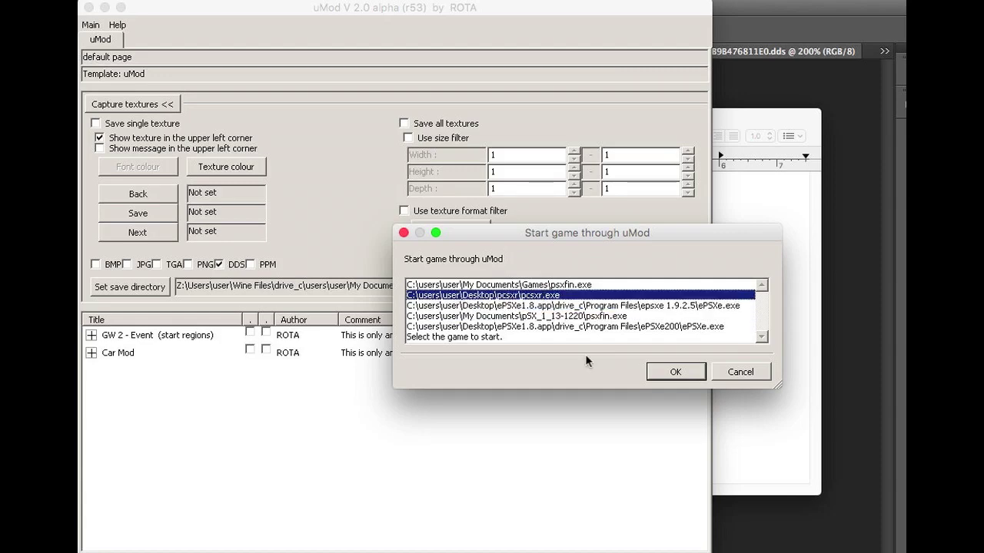
key(Return)
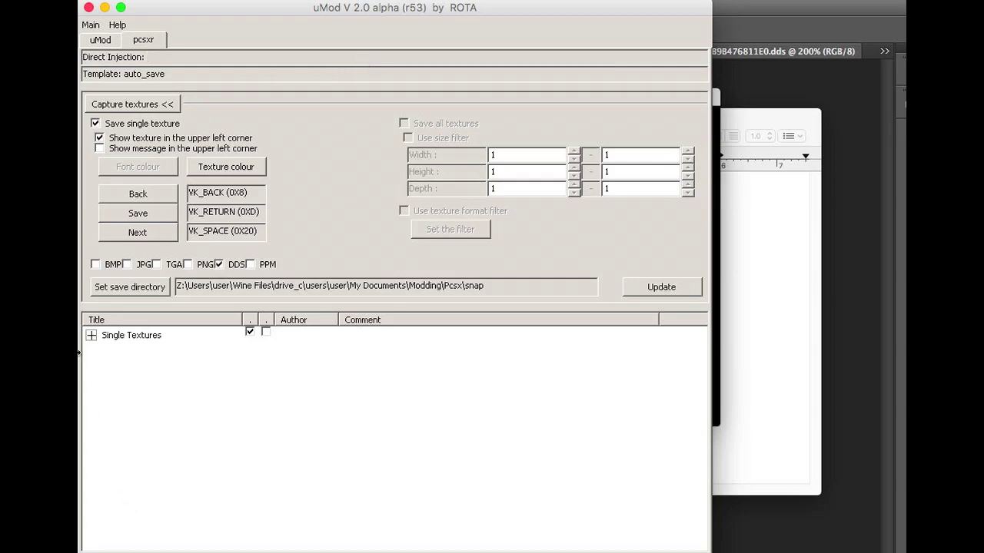
- Look through the DDS files listed under Single Textures, leaving the list collapsed
click(91, 336)
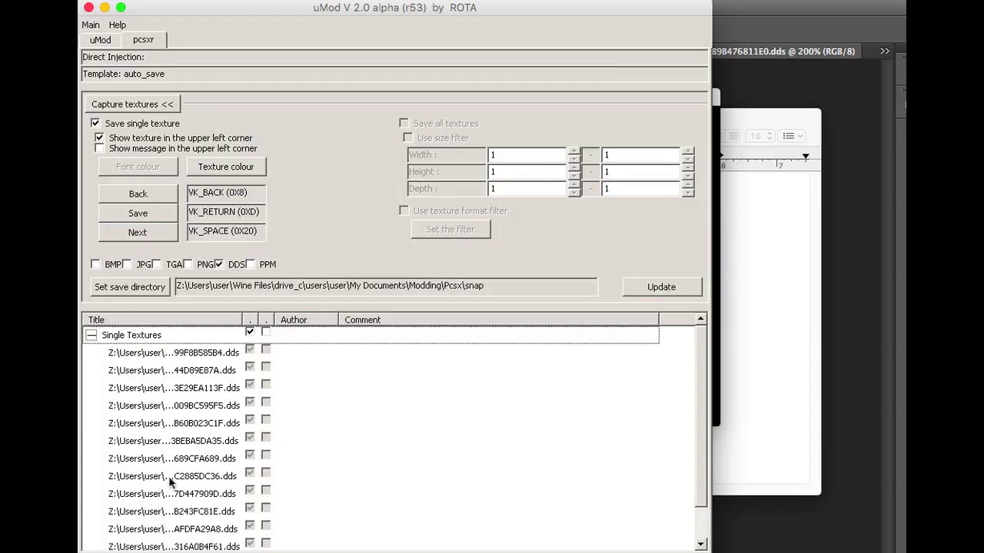
scroll(171, 481, down, 1)
scroll(170, 480, up, 1)
scroll(172, 472, down, 1)
scroll(171, 472, up, 1)
scroll(171, 471, down, 1)
key(Left)
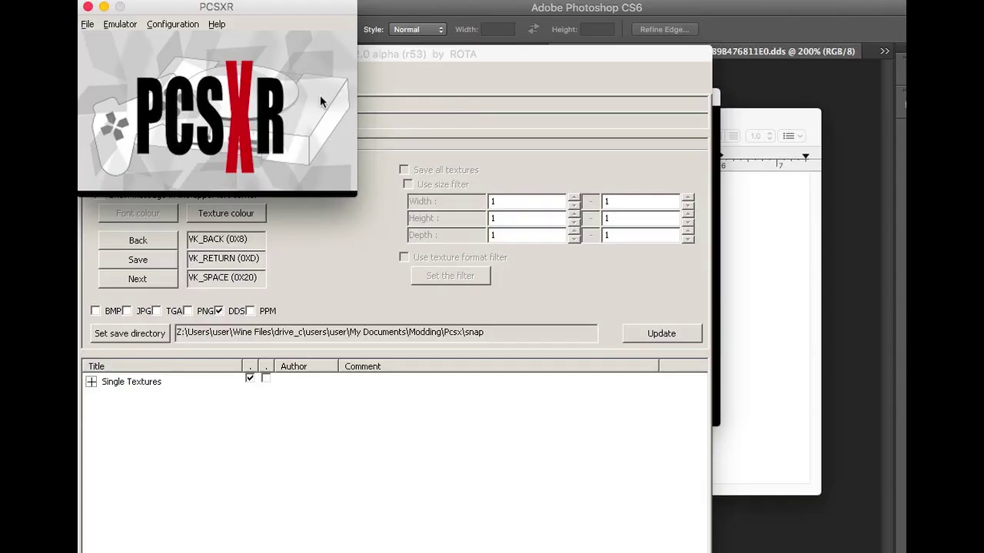
- In PCSXR, open the Plugins & Bios configuration and review the psx emulation cheater graphics plugin's GPU, refresh rate and hex-editor settings
click(155, 25)
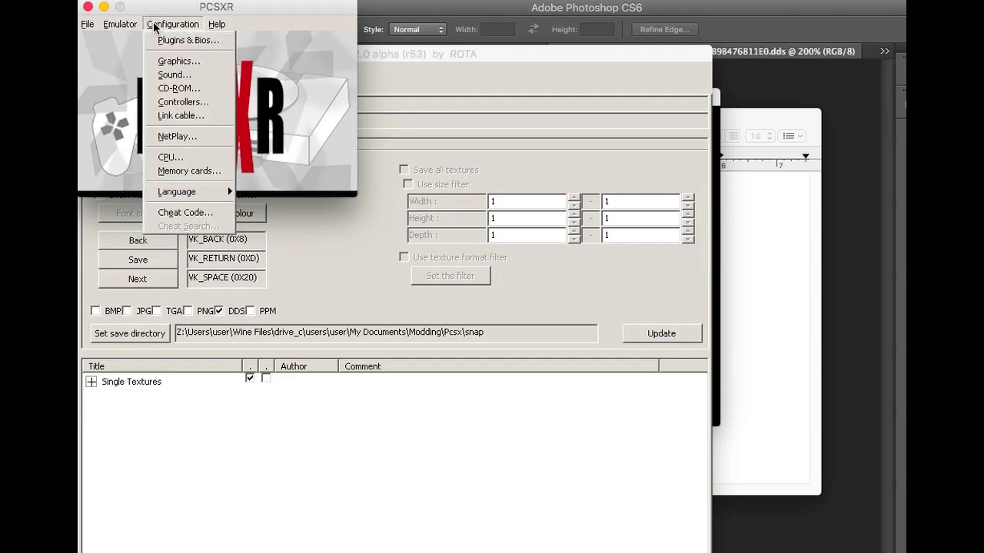
mouse_move(123, 25)
mouse_move(173, 31)
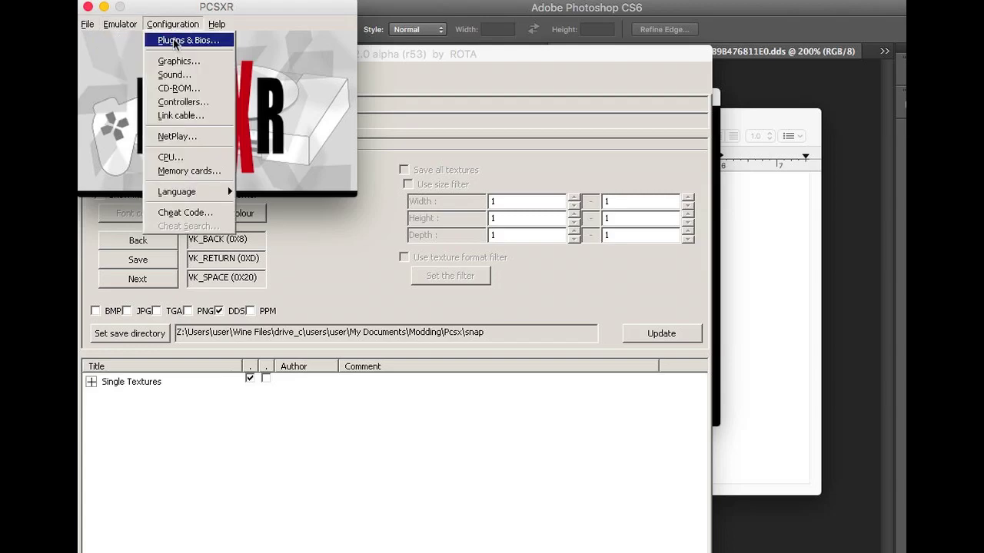
click(174, 41)
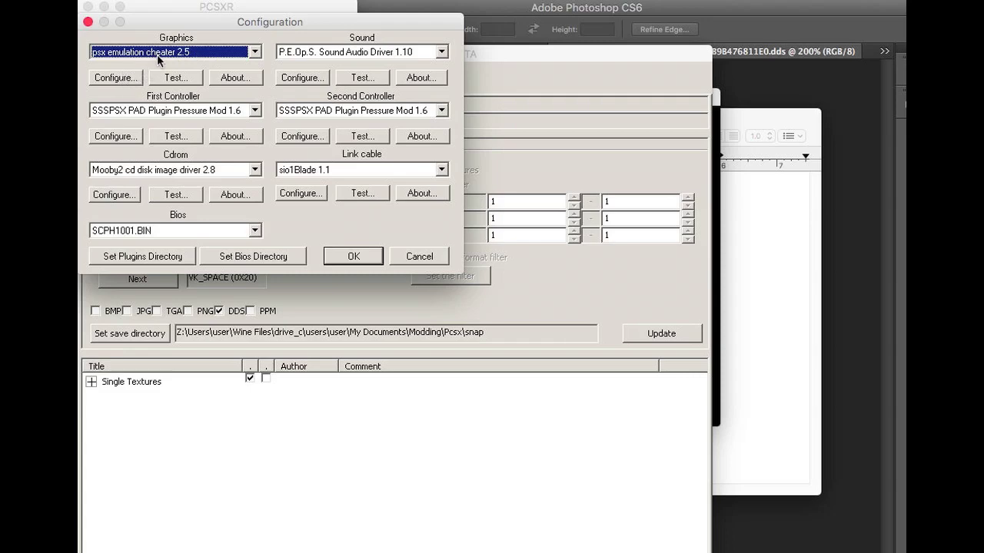
click(124, 82)
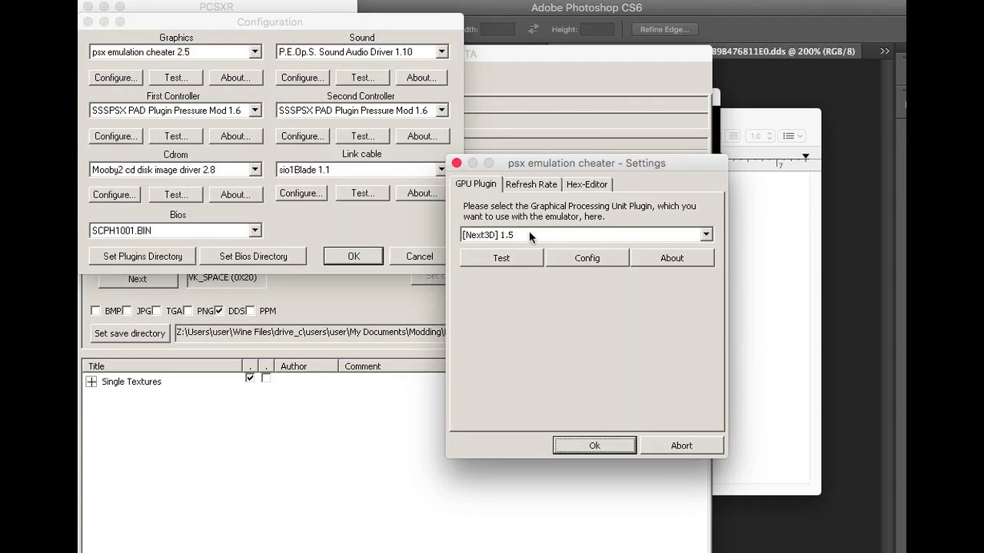
click(539, 186)
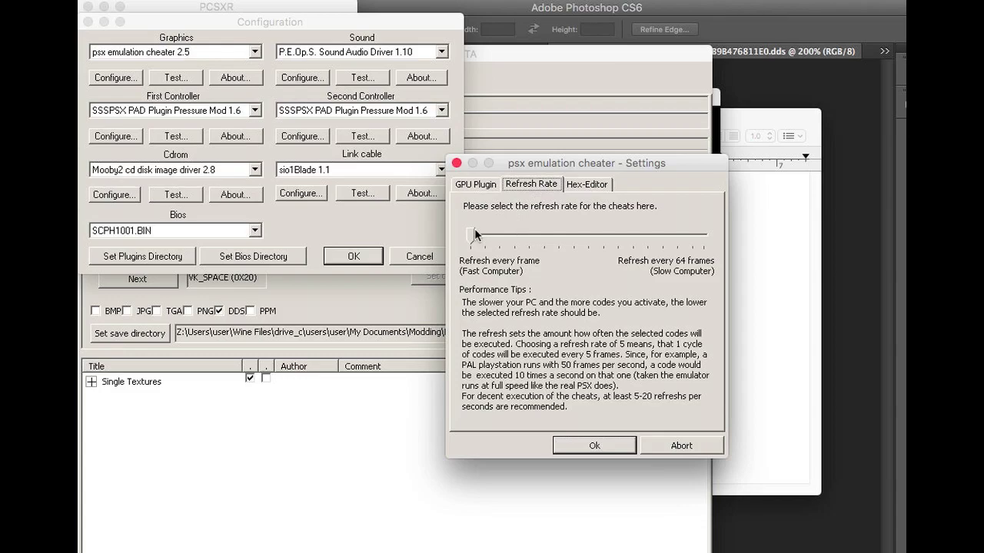
click(589, 186)
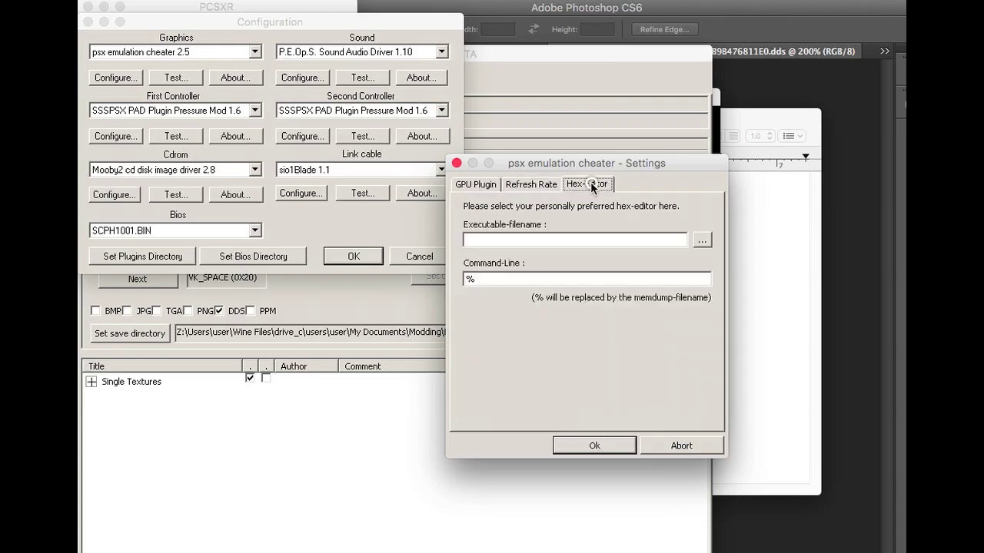
click(475, 186)
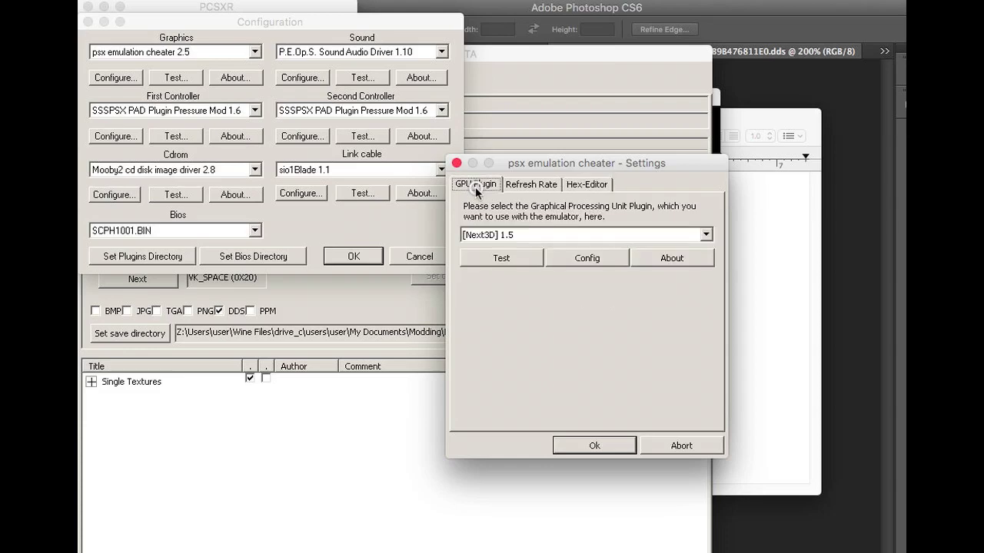
- Open the Next3D GPU plugin configuration and review its emulation, frame limiting, screen, texture cache, texturing and info settings
click(566, 259)
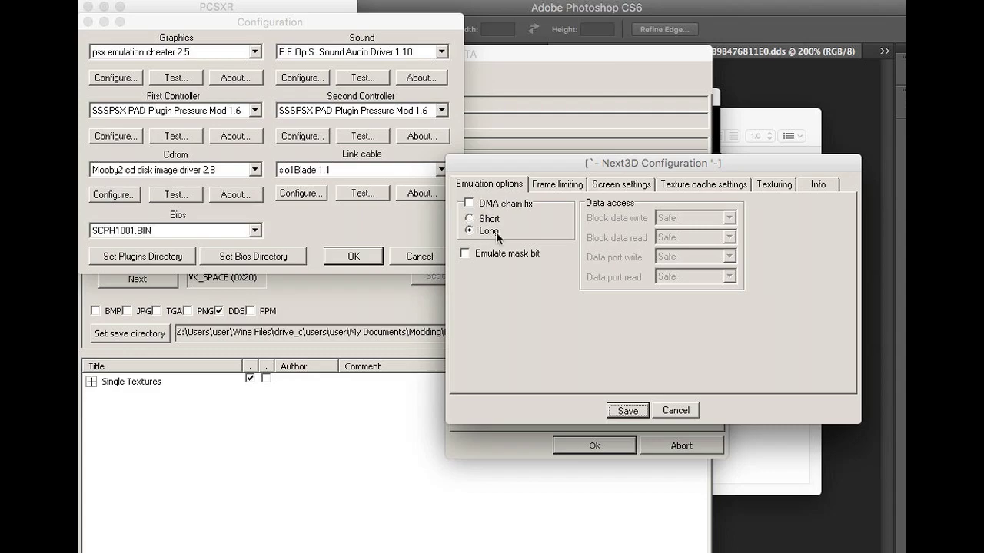
click(566, 185)
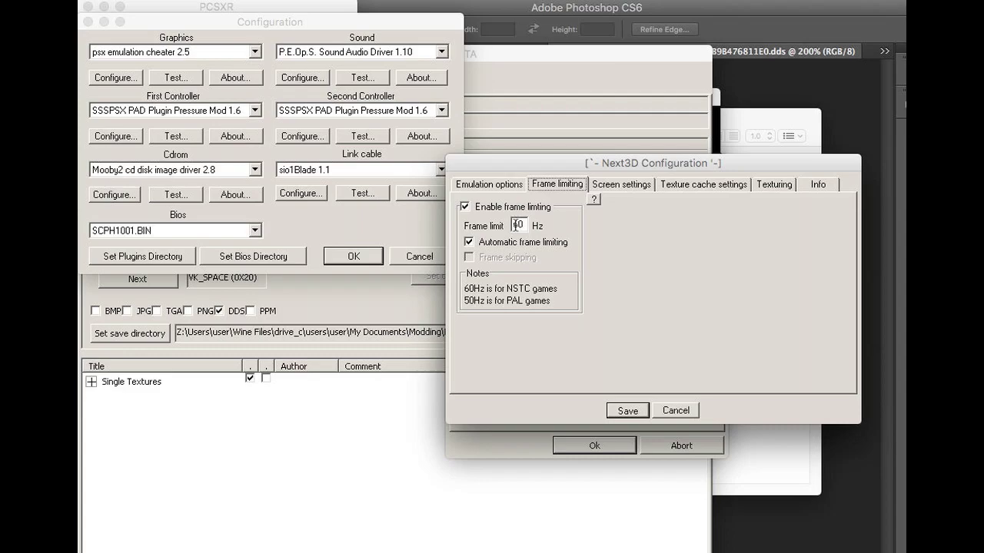
click(620, 189)
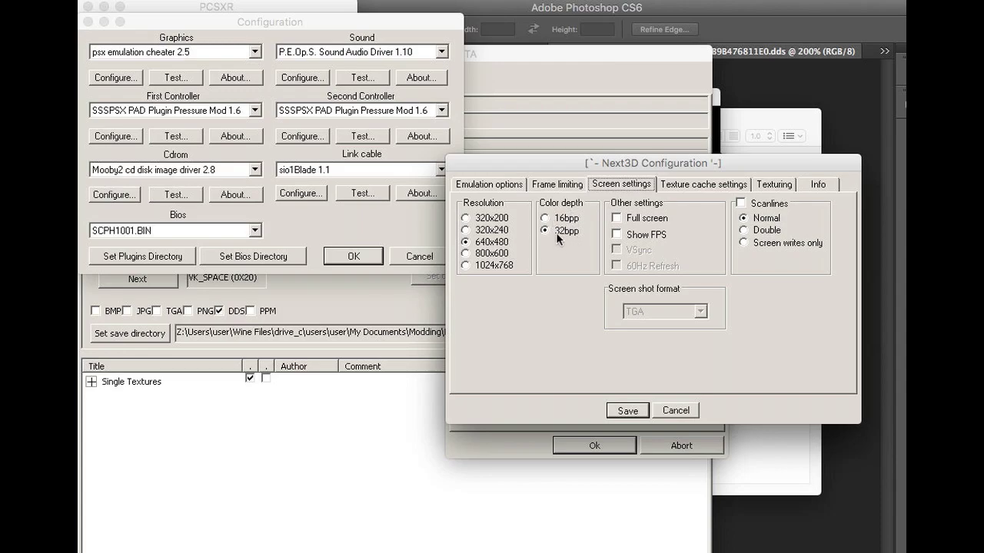
click(678, 184)
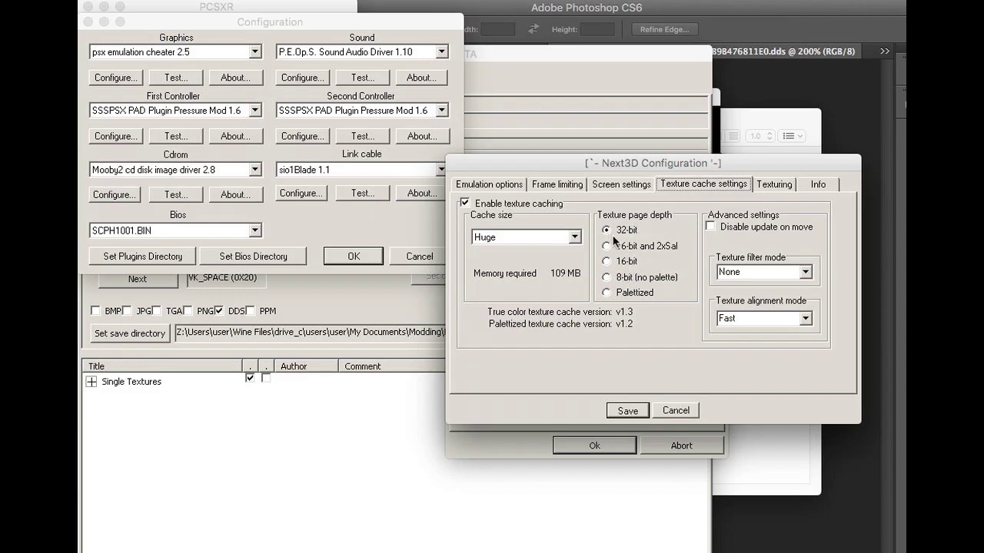
click(773, 185)
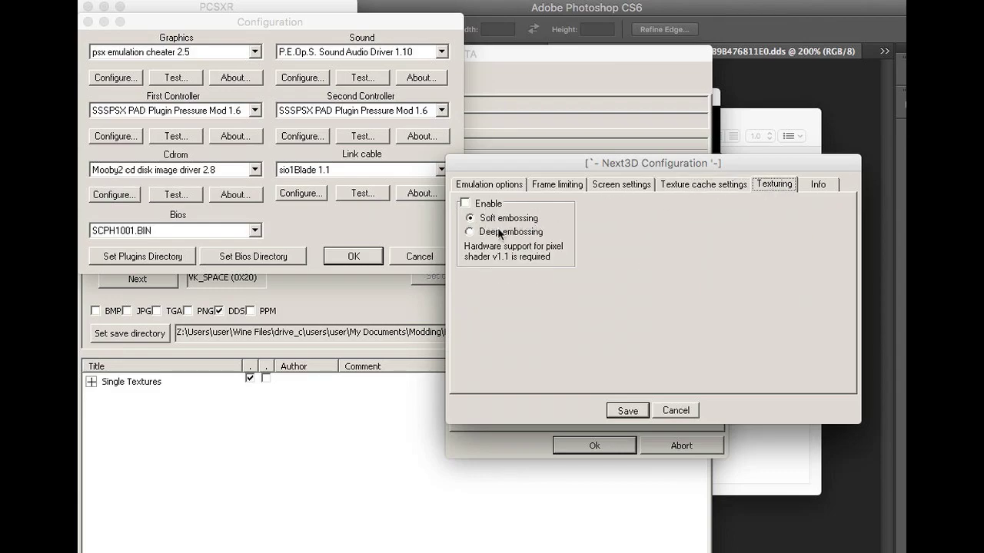
click(820, 185)
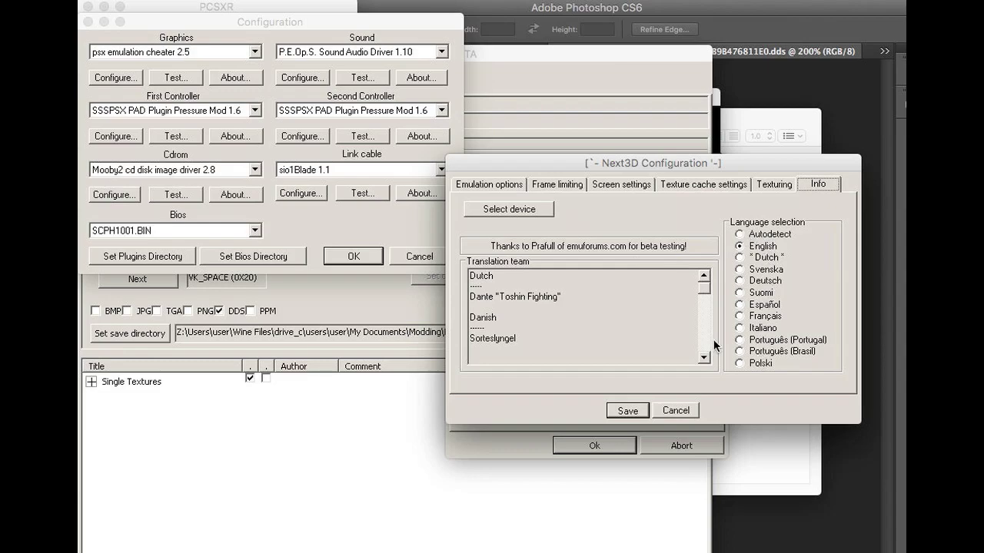
- Keep NVIDIA GeForce 9400M as the Direct3D hardware device and save the Next3D configuration
click(537, 215)
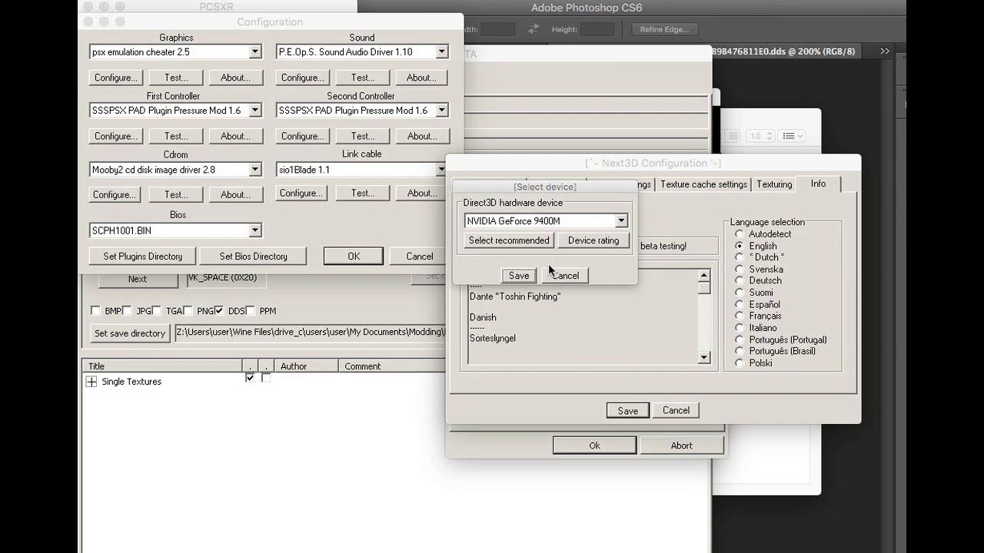
click(520, 276)
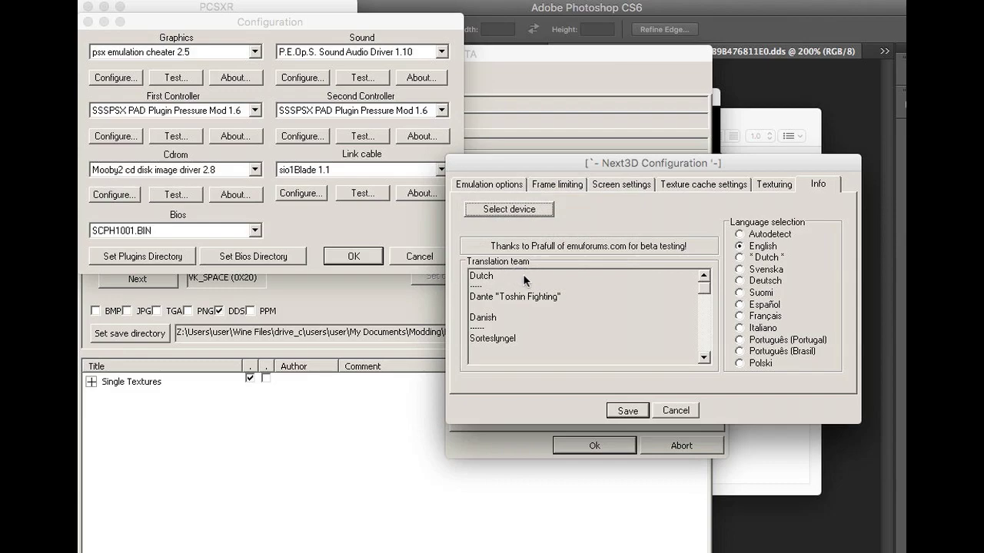
click(627, 410)
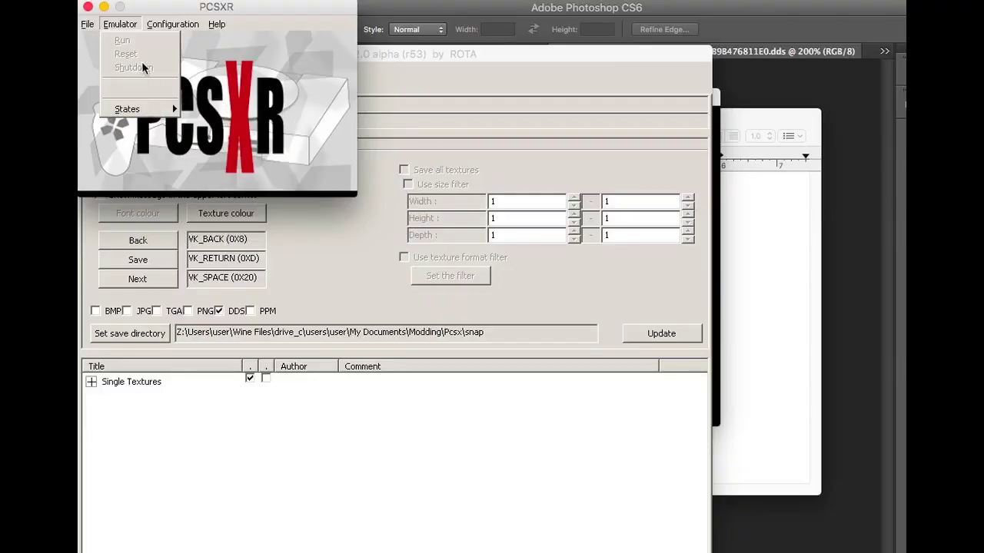
- Run the disc image WWF SmackDown! 2 - Know Your Role (Europe).iso in the emulator
mouse_move(88, 24)
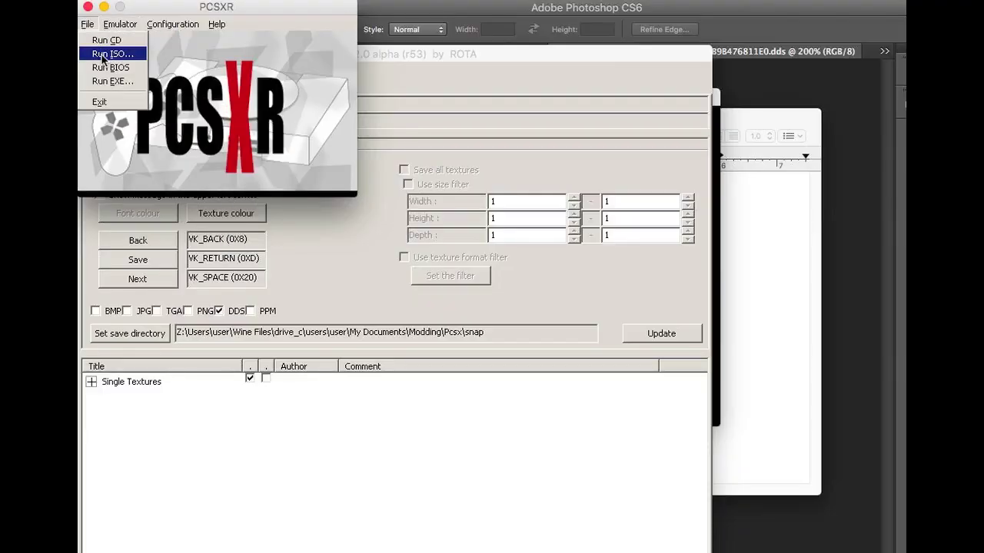
click(108, 54)
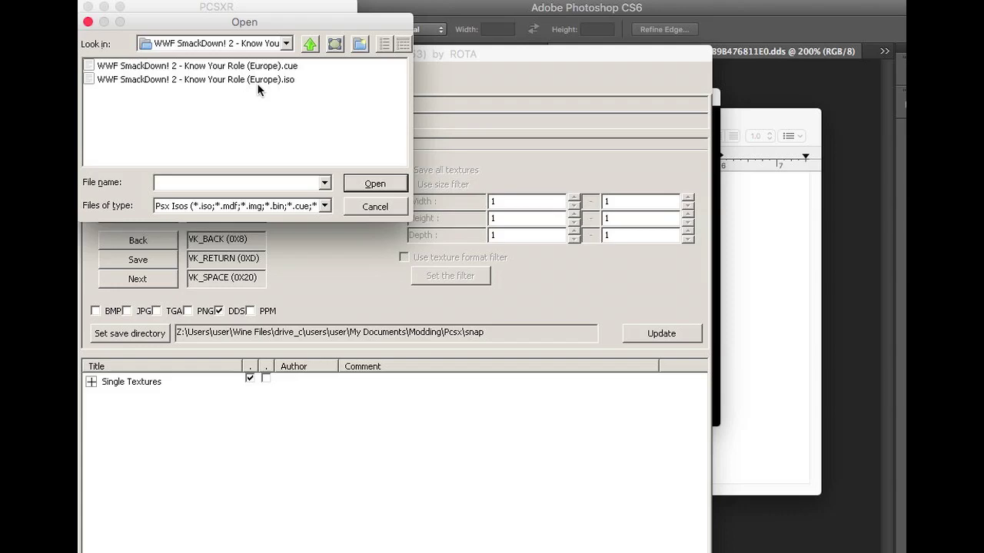
click(254, 79)
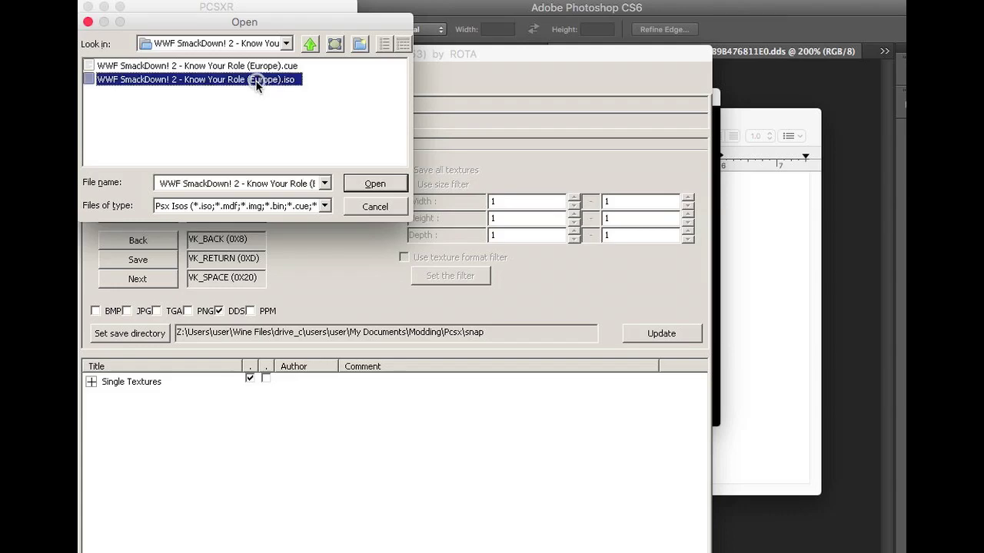
click(375, 184)
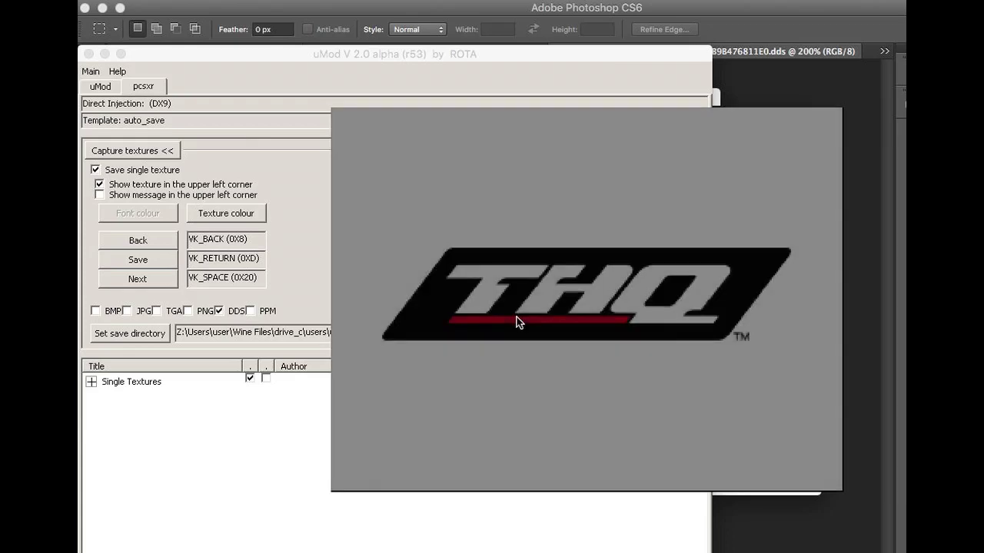
- Leave the running game's intro and load the saved state from Slot 1
key(Escape)
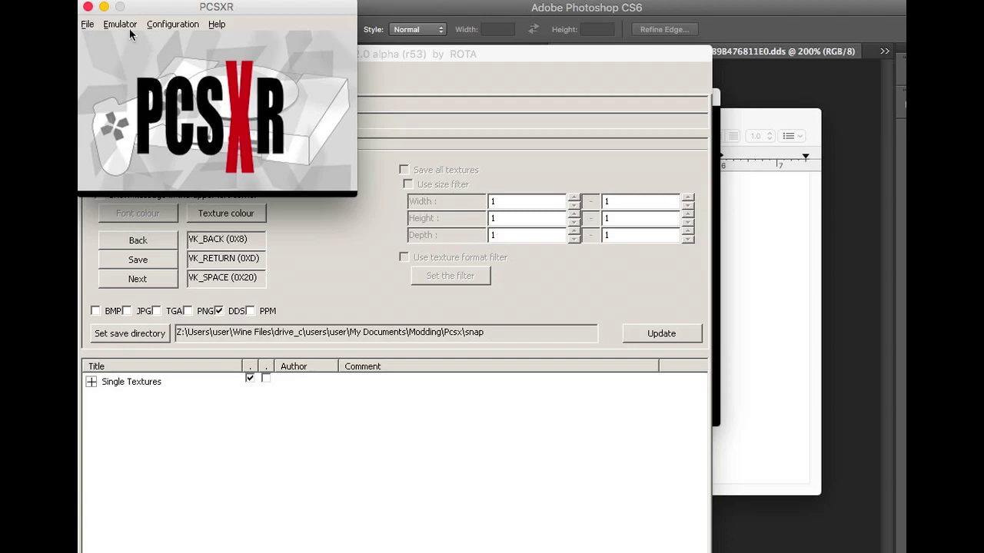
click(124, 26)
mouse_move(139, 109)
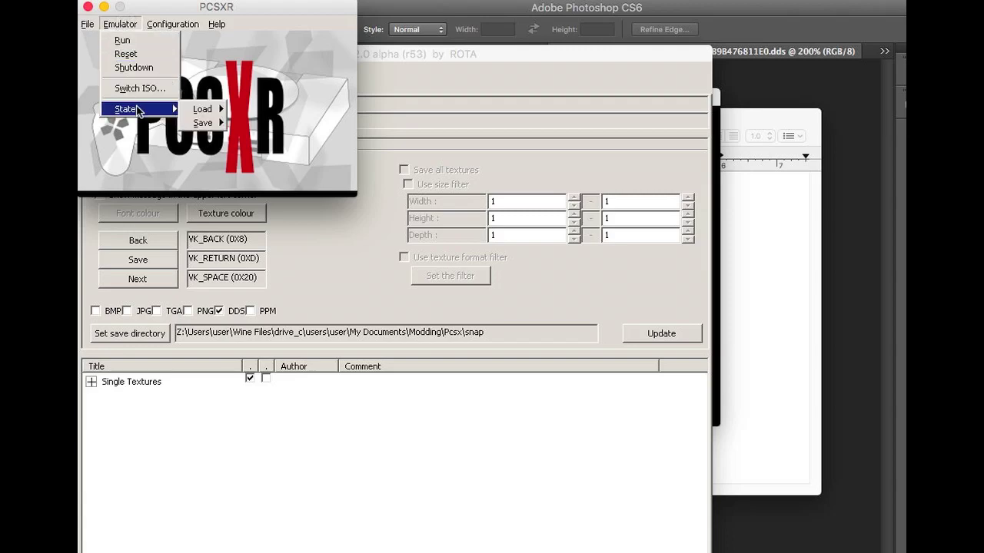
mouse_move(208, 117)
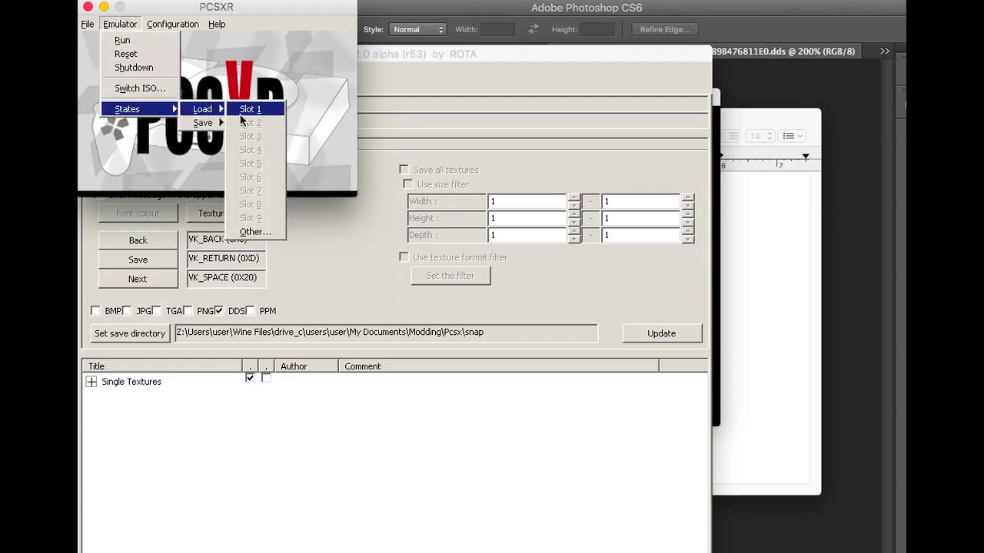
click(249, 110)
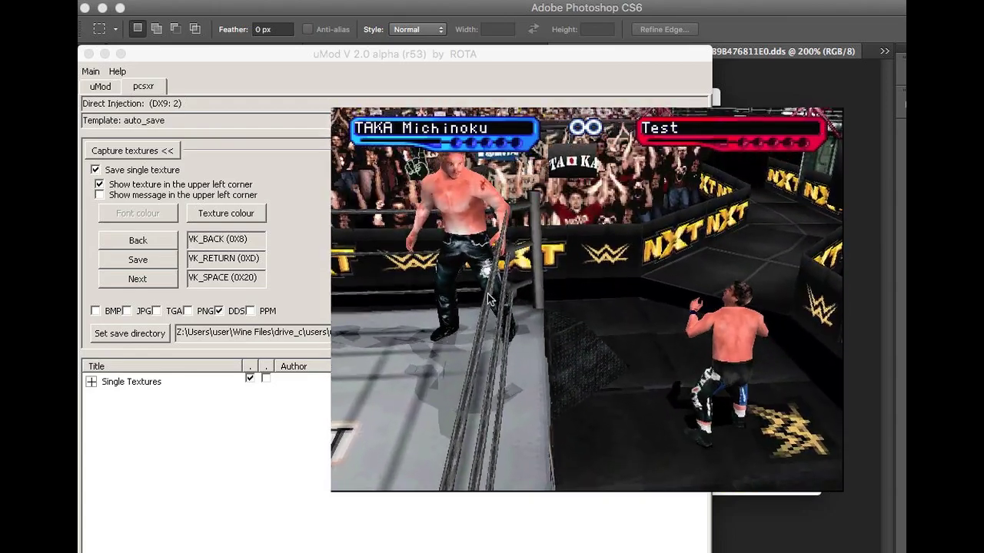
- Step through the running game's textures, examining the crowd and banner textures highlighted in the arena
key(space)
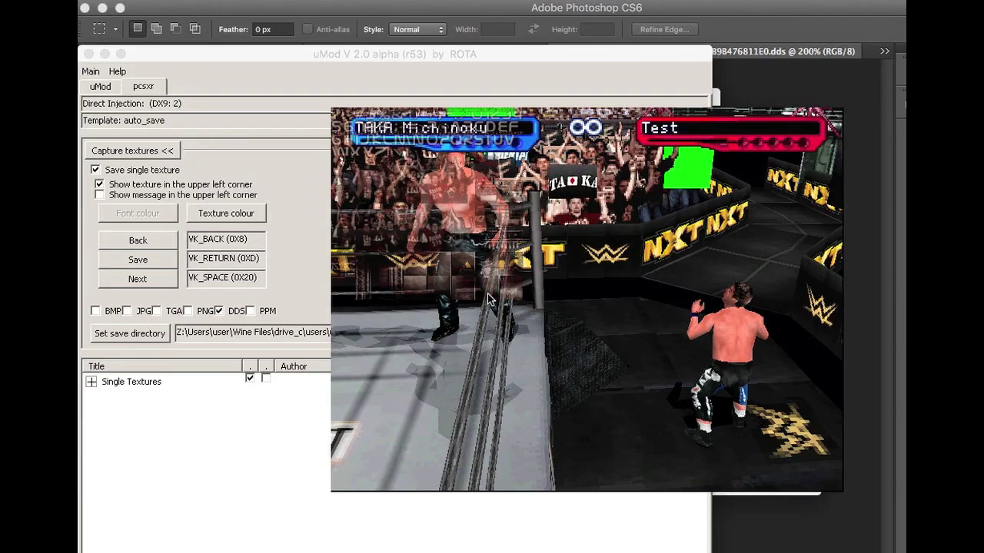
key(space)
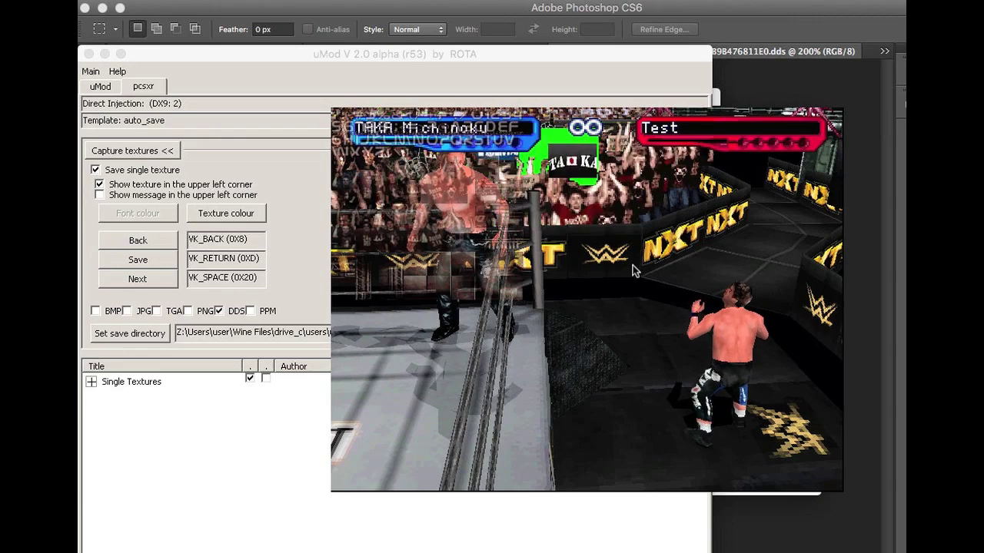
key(space)
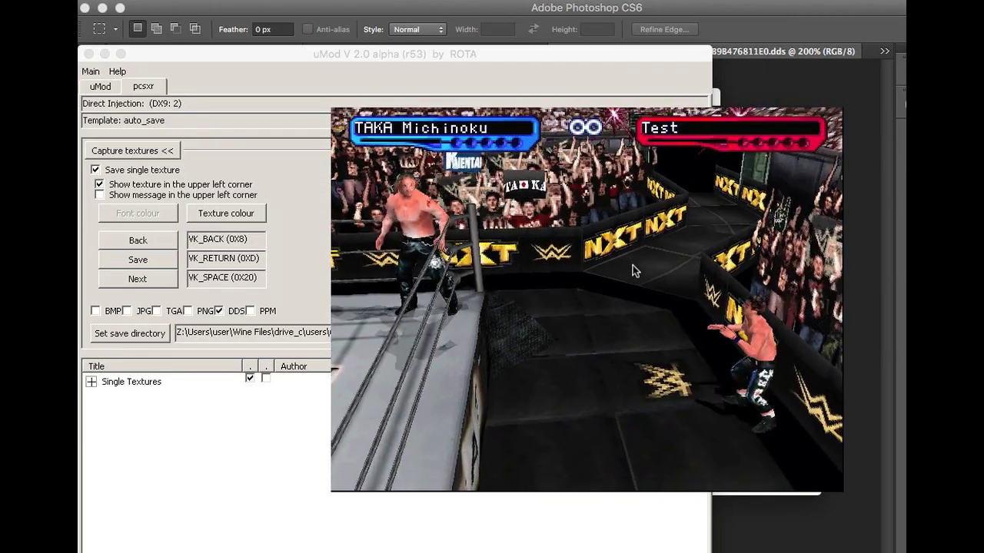
key(space)
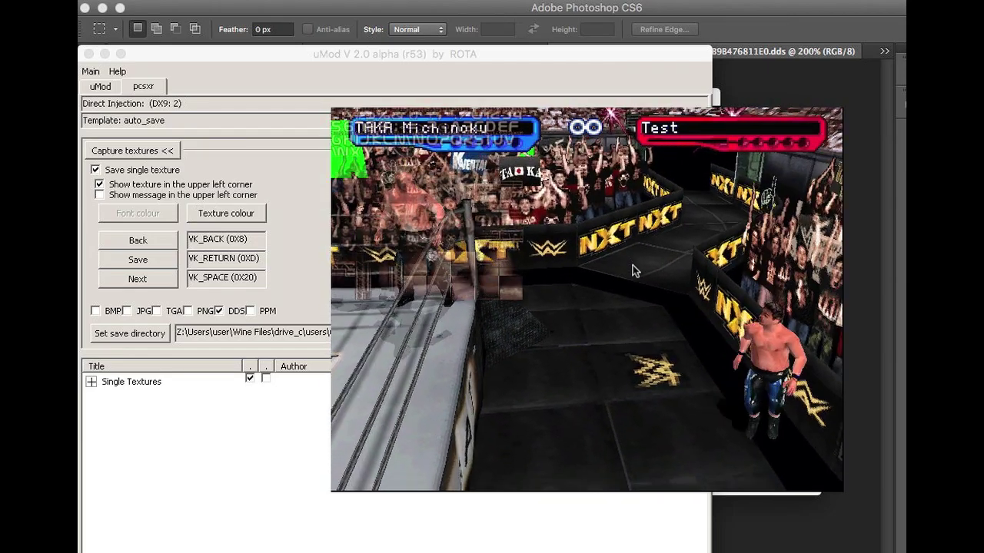
key(BackSpace)
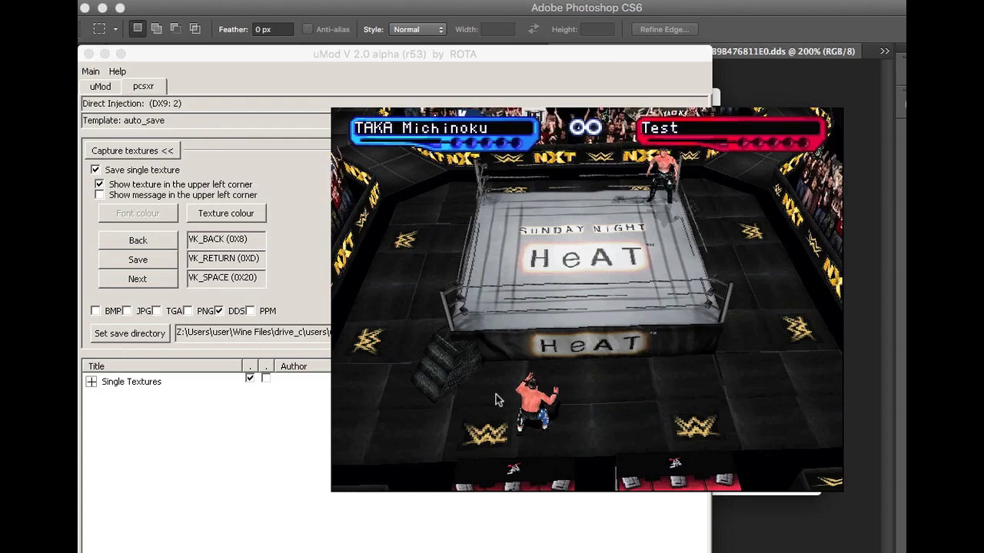
key(space)
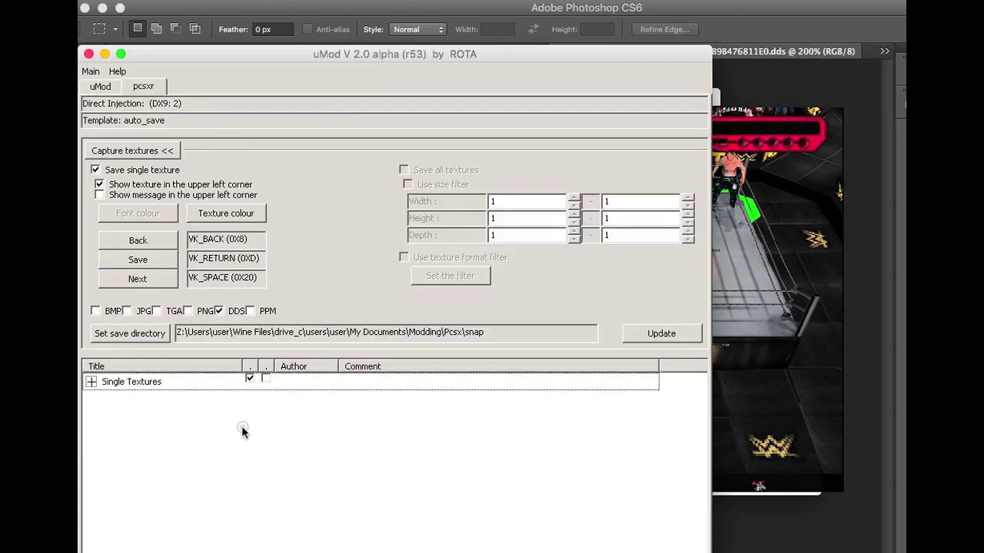
right_click(241, 428)
click(264, 438)
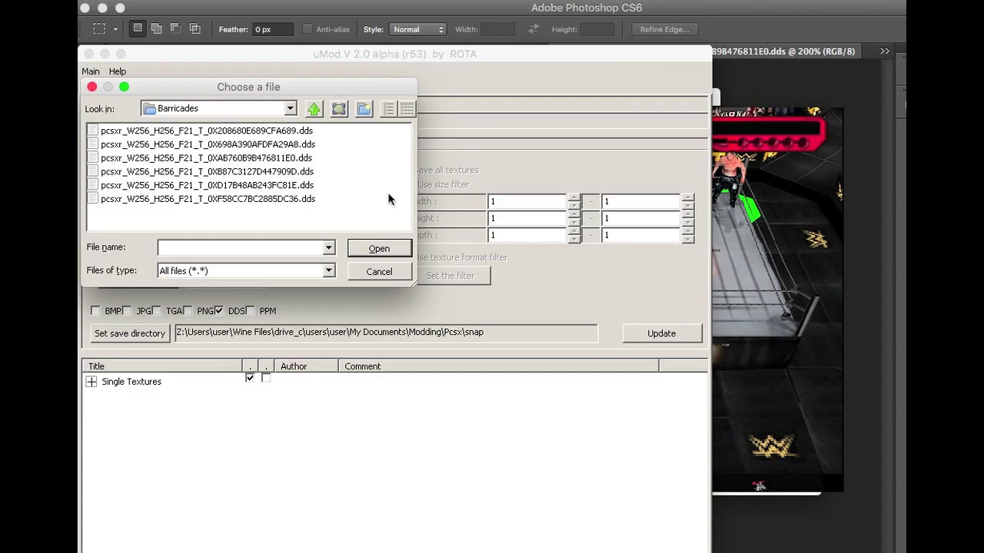
click(283, 159)
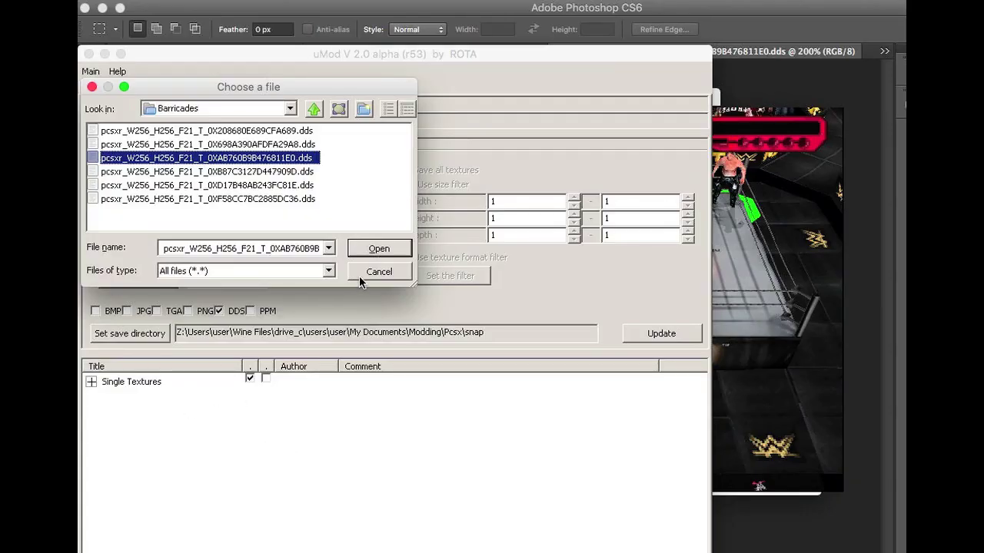
click(360, 277)
- Expand the Single Textures group, review its loaded DDS files, and collapse it again
click(91, 382)
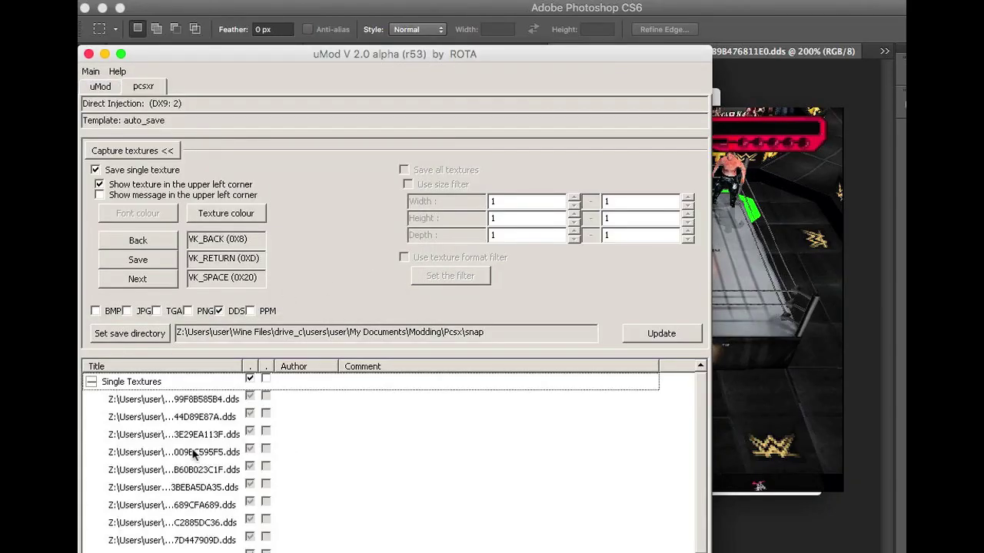
scroll(193, 455, down, 2)
drag(356, 60, 354, 27)
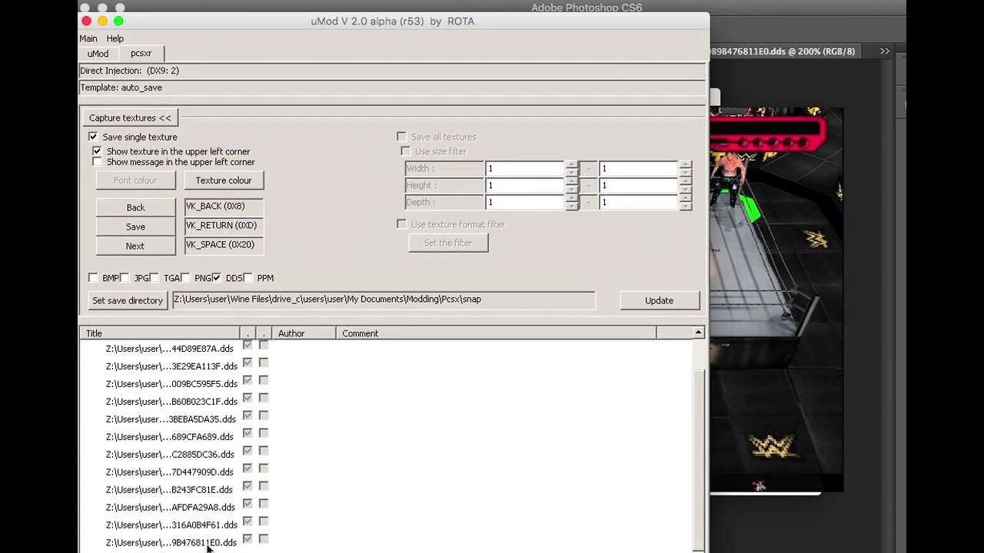
scroll(138, 468, up, 3)
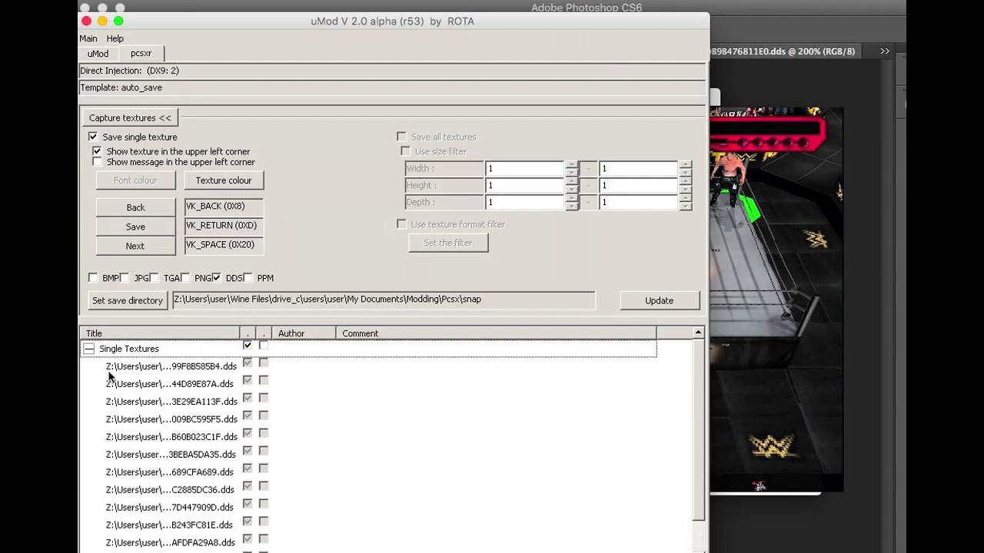
click(90, 349)
- Return to the running game and cycle through the ring mat textures to the crowd banner texture
click(717, 252)
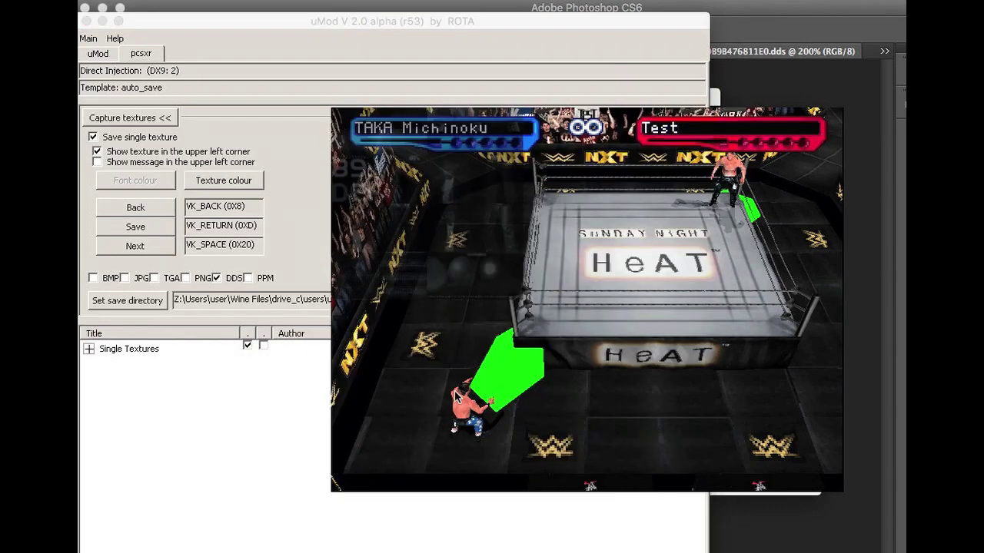
key(space)
key(Right)
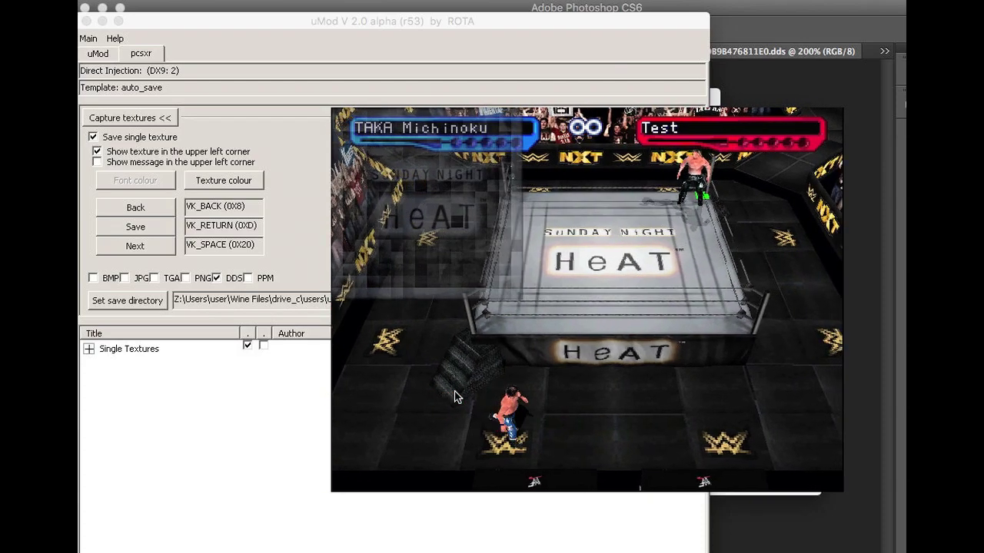
key(Right)
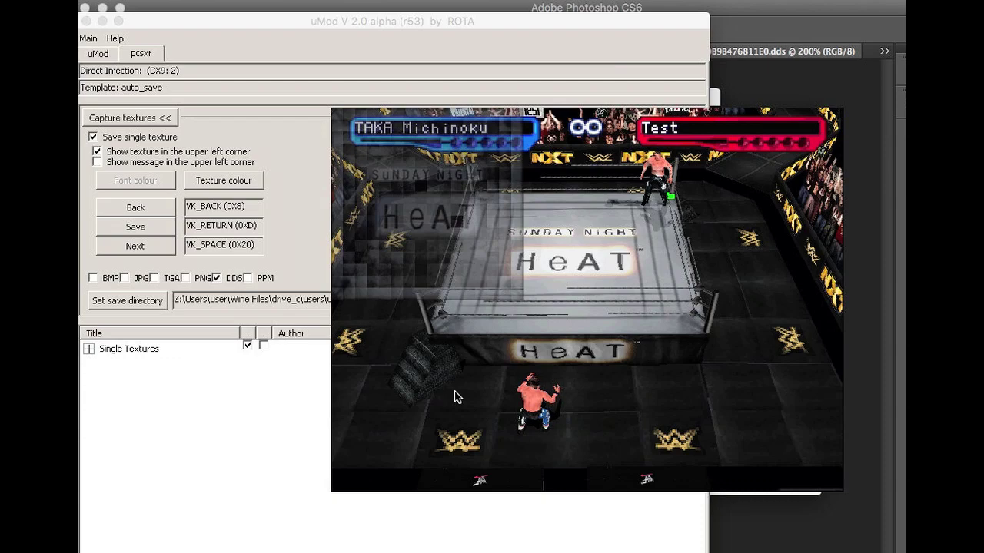
key(space)
key(space)
key(space)
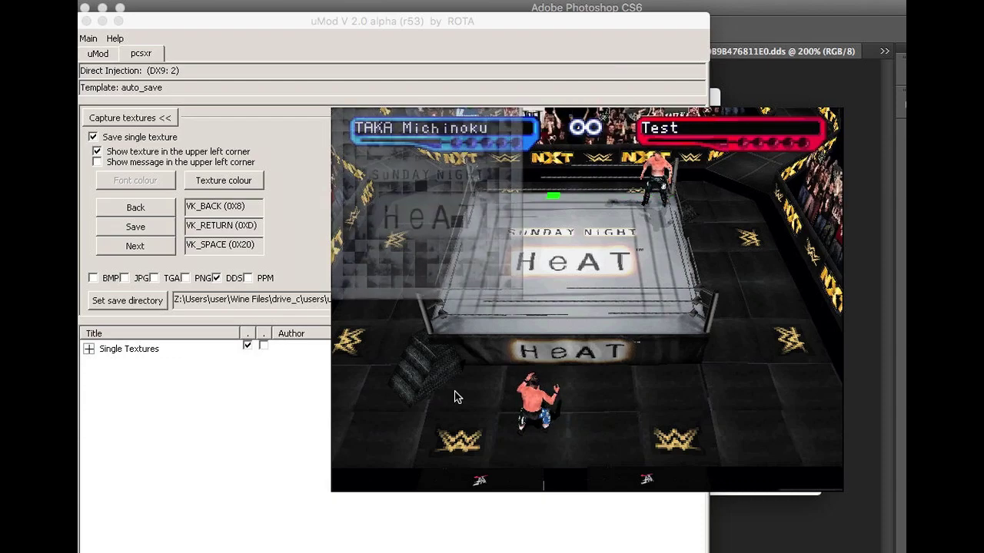
key(space)
key(space)
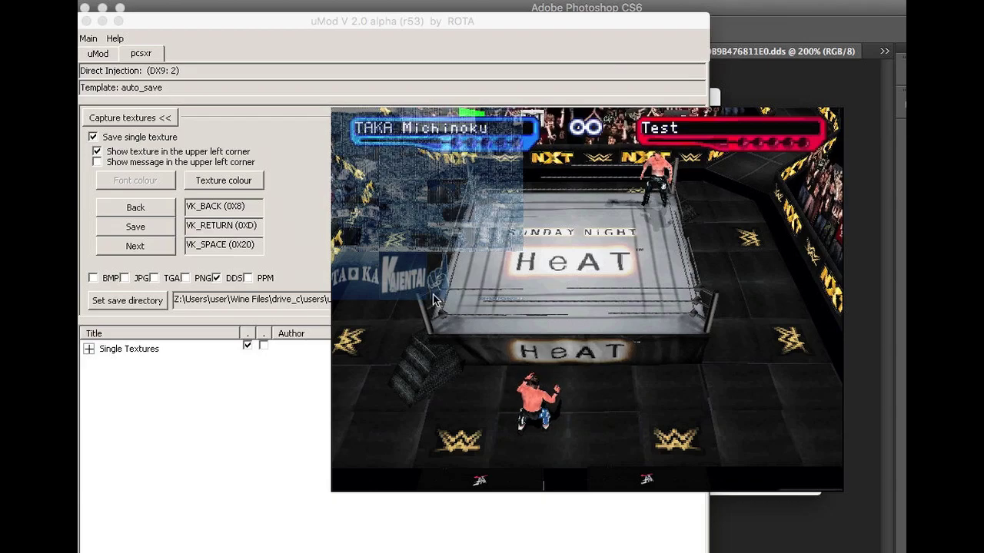
- Cycle through the ring hardware textures, examining the turnbuckles, corner posts, ropes and rope shadows
key(space)
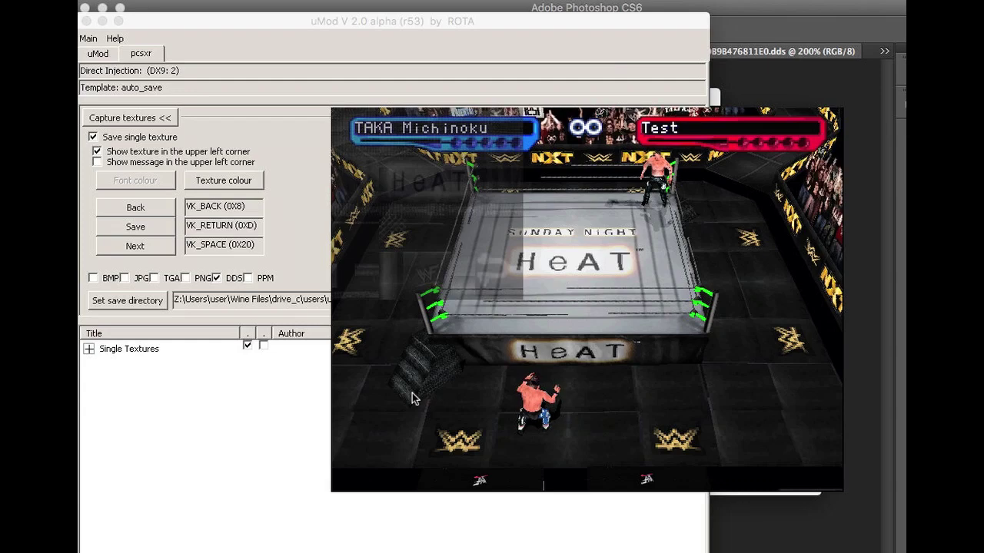
key(space)
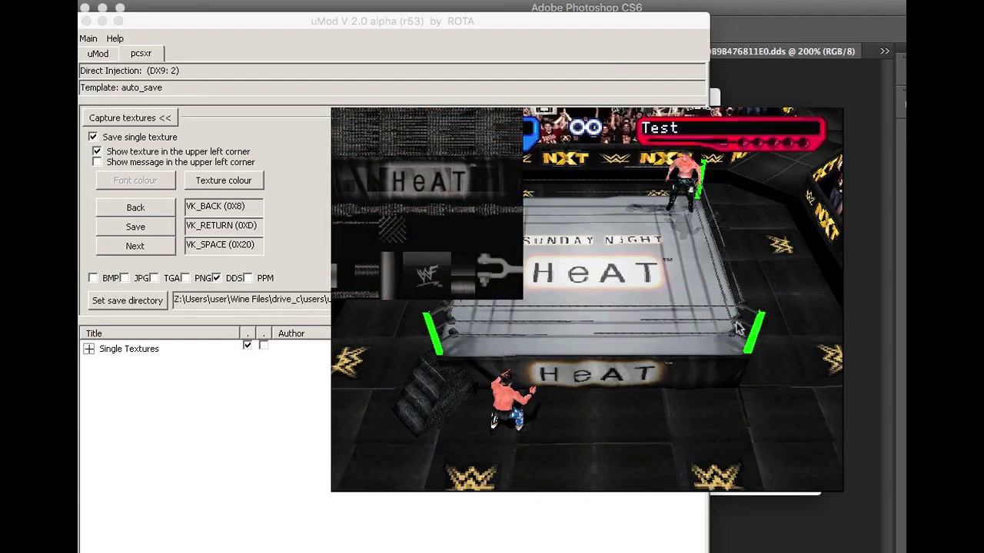
key(space)
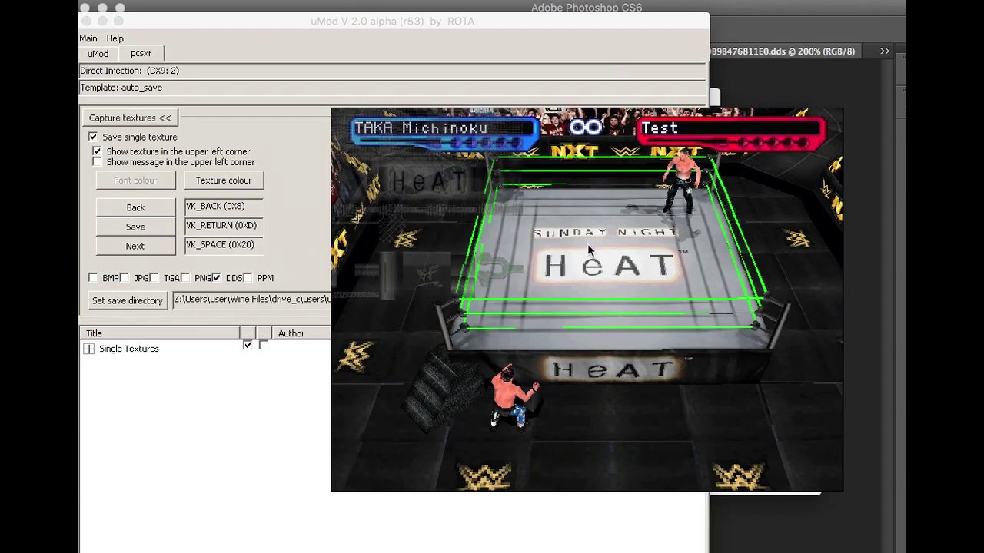
key(space)
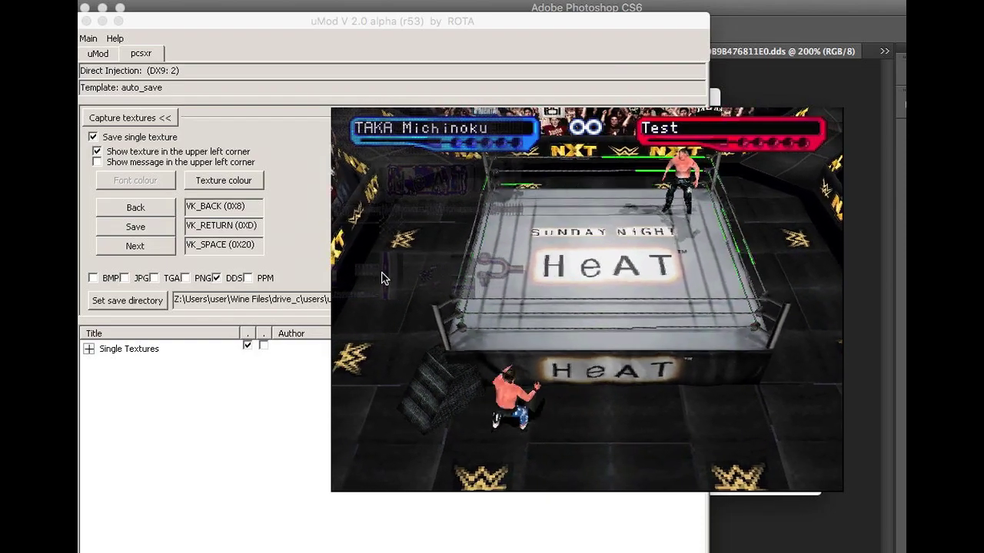
key(space)
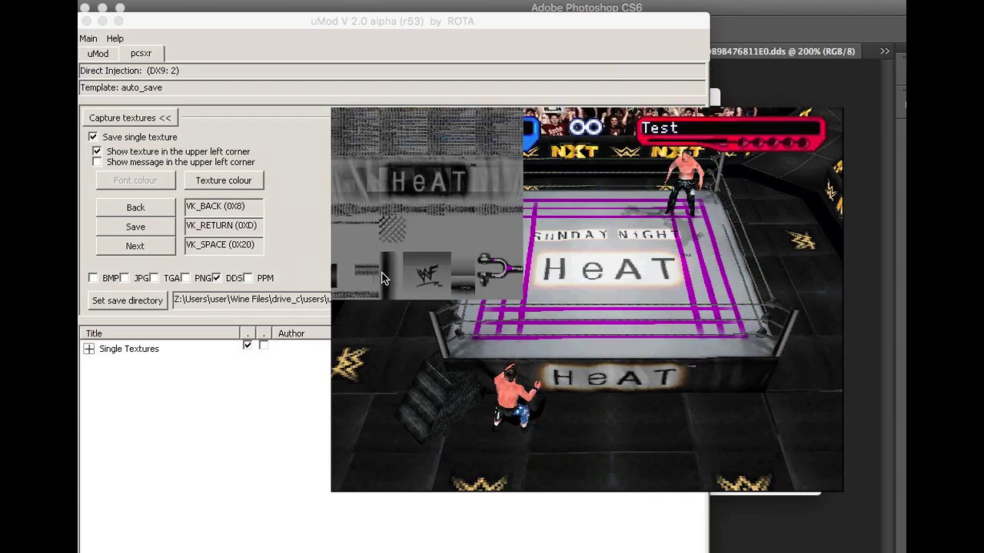
- Advance to the Sunday Night HeAT ring mat textures and examine which mat sections they cover
key(space)
key(space)
key(space)
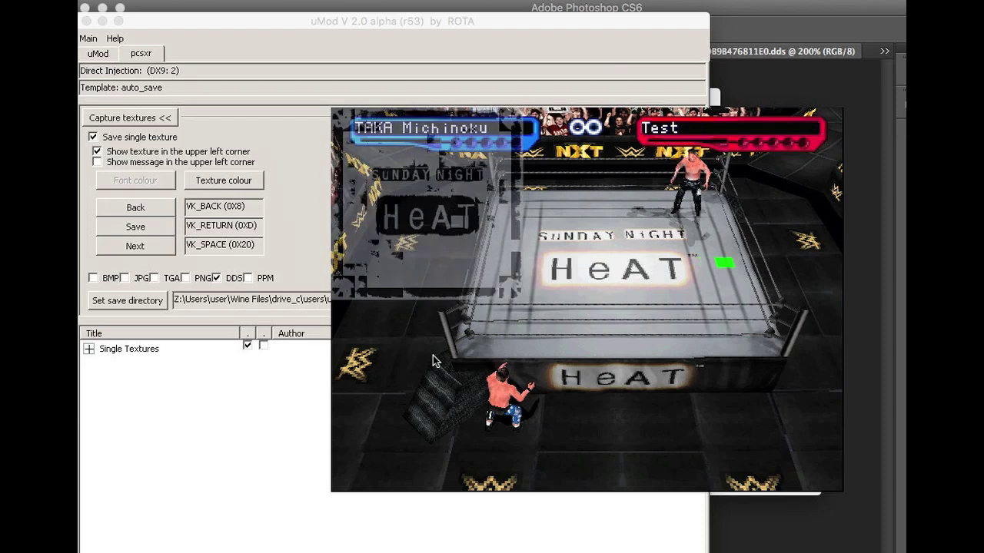
key(space)
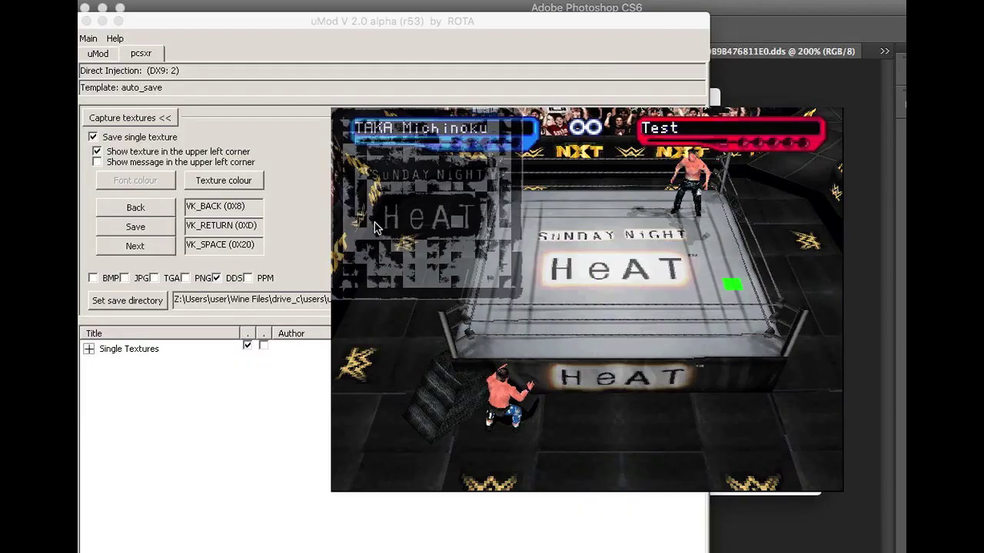
- Advance through the wrestler textures, examining Test's body and face and ending on TAKA Michinoku's body texture
key(space)
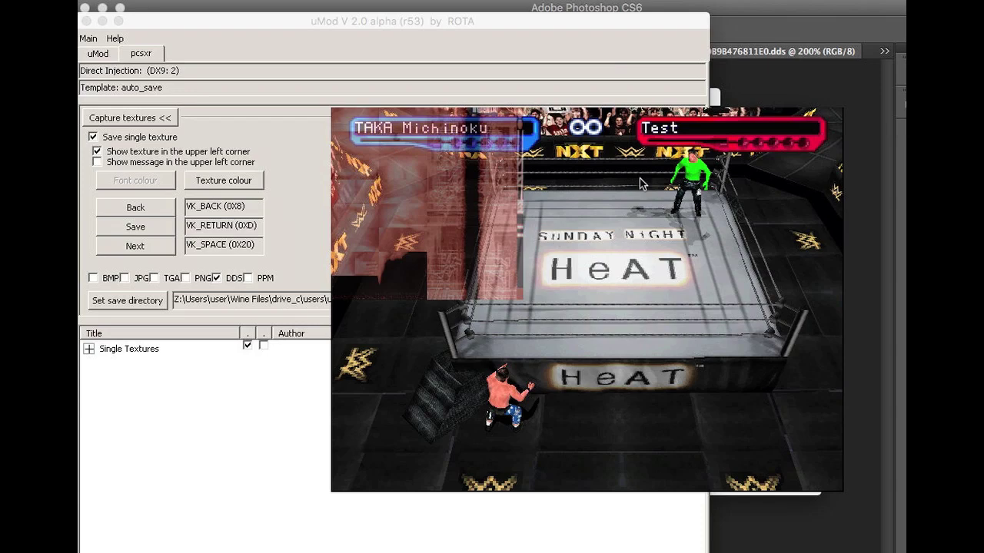
key(space)
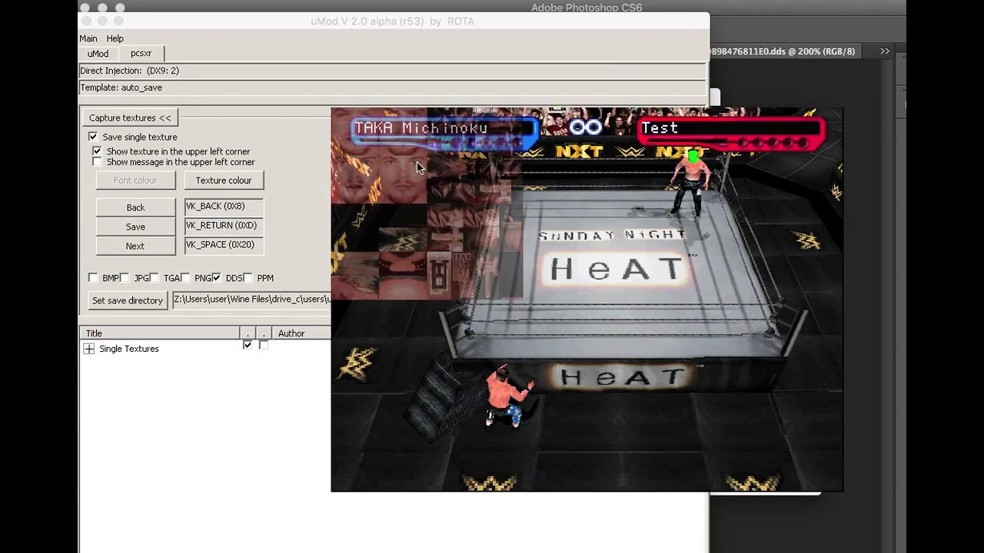
key(space)
key(space)
key(space)
key(space)
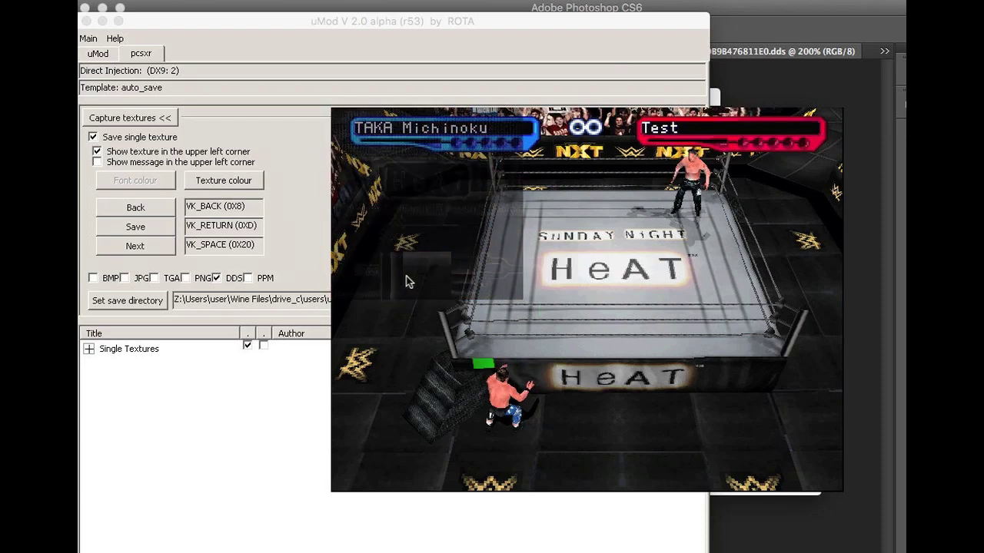
key(space)
key(space)
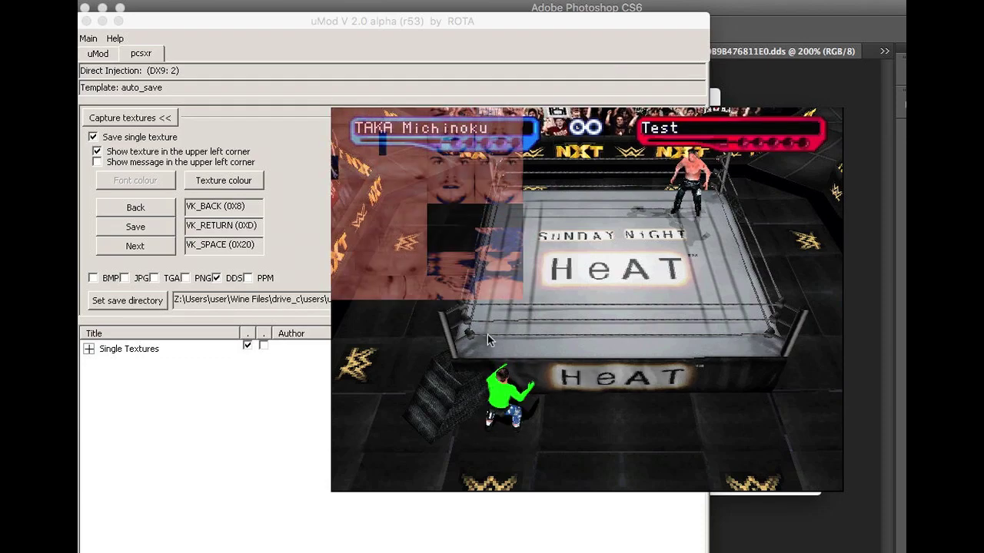